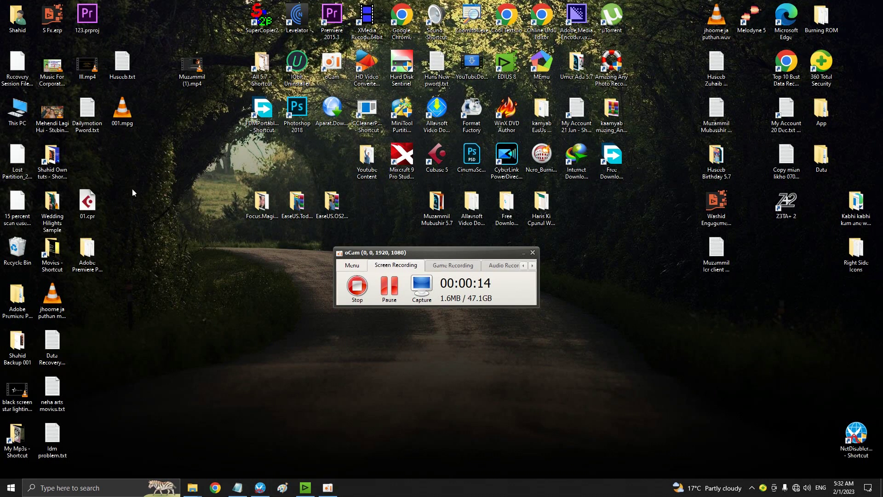
# Open the Movies folder from its desktop shortcut in a maximized window and delete the Thank God (2022) video.
pyautogui.doubleClick(58, 252)
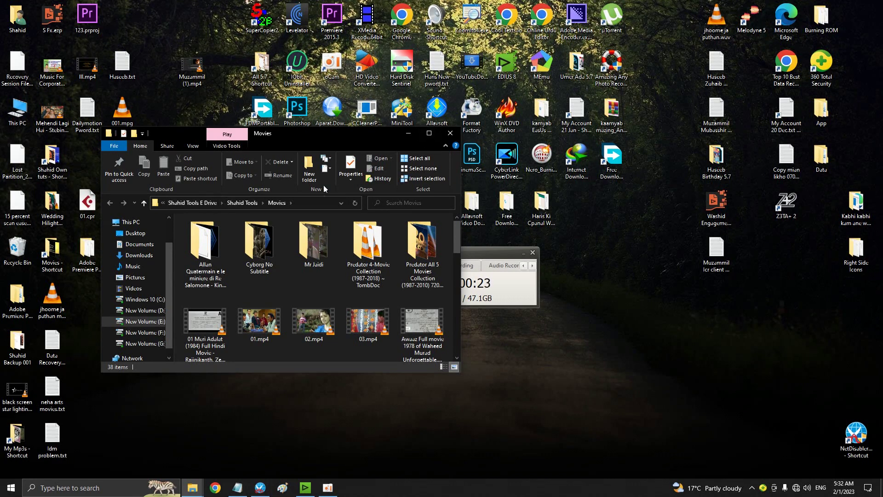
pyautogui.click(304, 203)
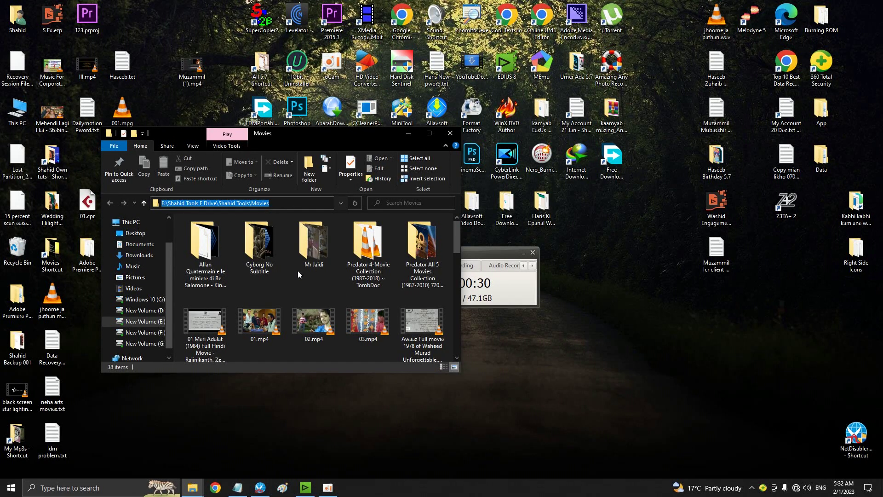
pyautogui.click(429, 132)
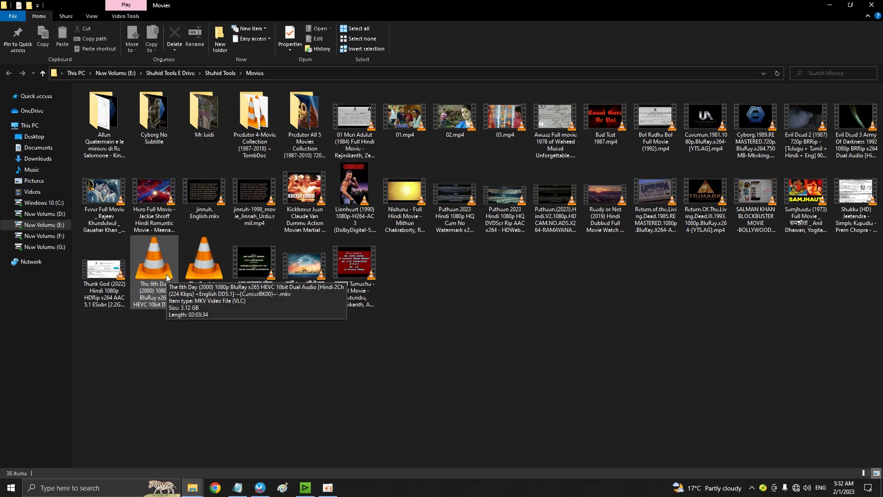
pyautogui.click(101, 272)
pyautogui.rightClick(101, 270)
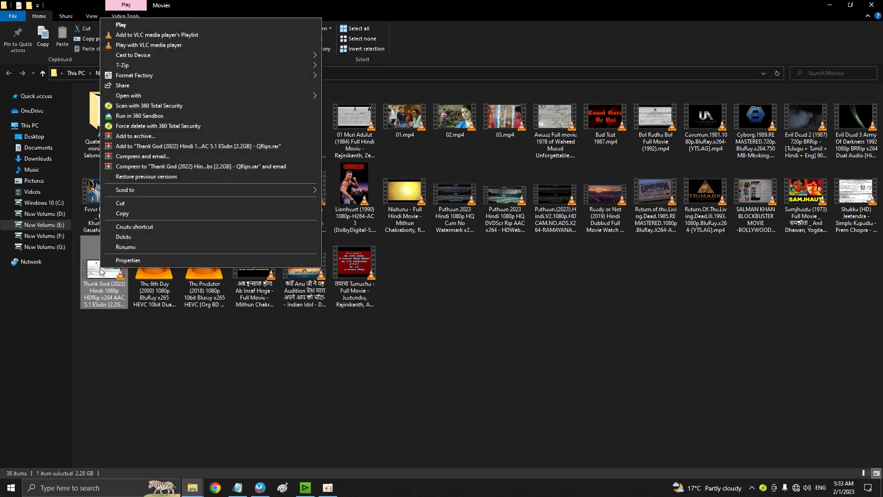
pyautogui.click(120, 237)
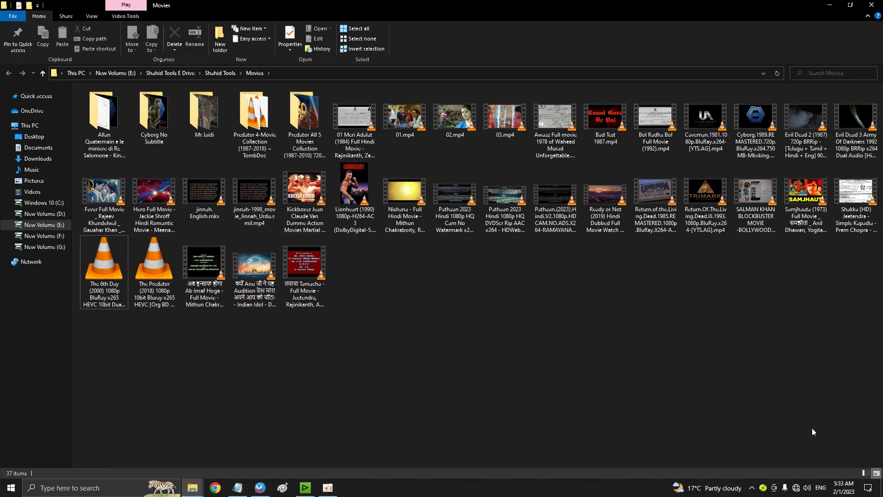
# Permanently delete the Thank God (2022) video from the Windows Recycle Bin and close the bin's window.
pyautogui.click(882, 487)
pyautogui.doubleClick(18, 251)
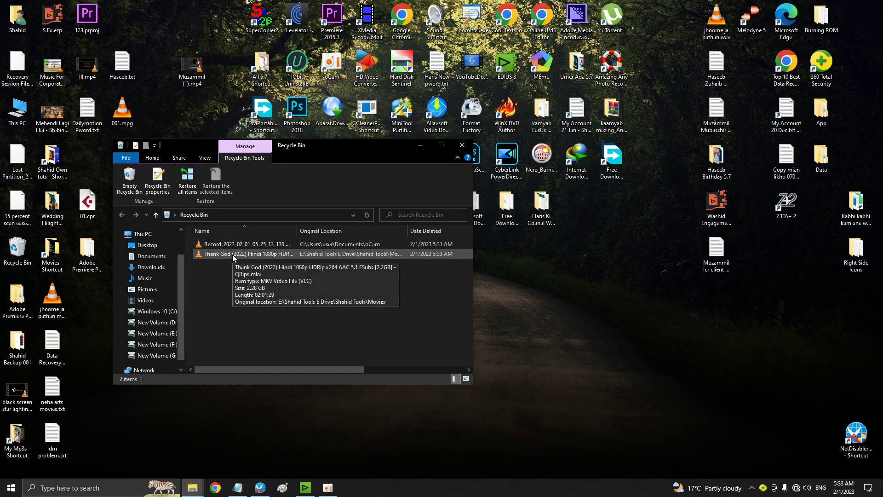
pyautogui.rightClick(268, 255)
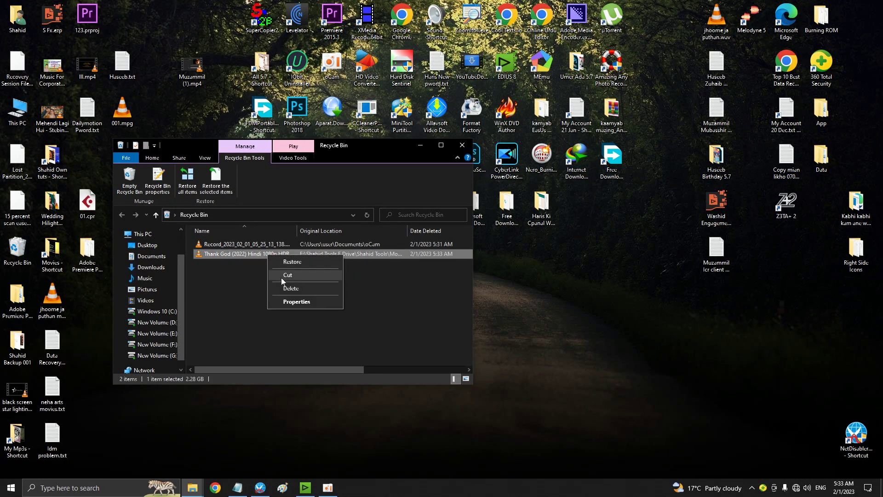
pyautogui.click(290, 288)
pyautogui.click(458, 277)
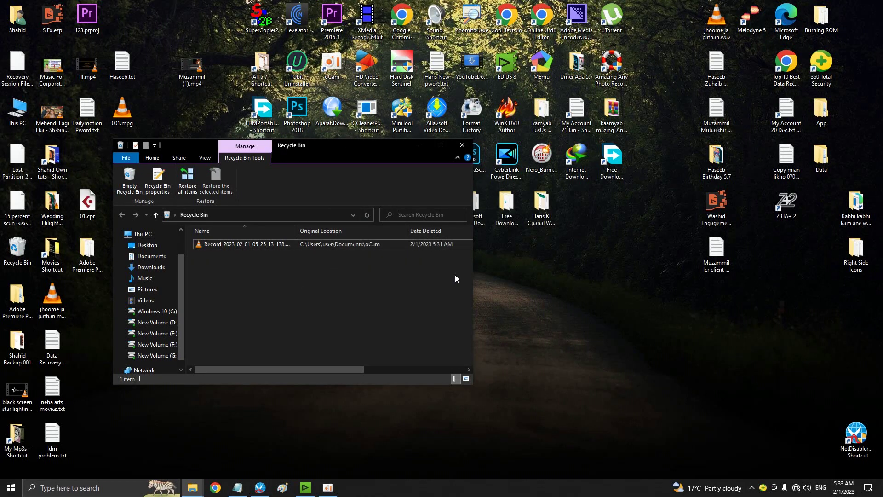
pyautogui.click(462, 145)
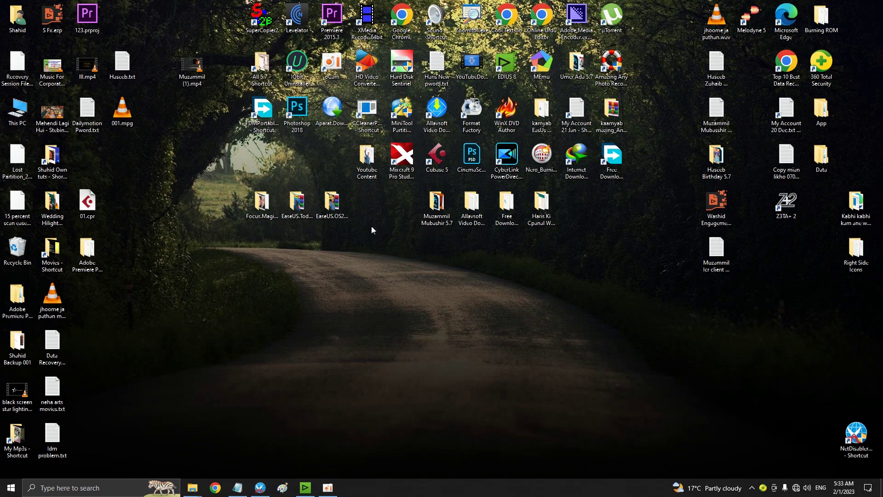
# Run EaseUSDataRecoveryPortable.exe as administrator from the desktop's kamyab EasUs Portable folder.
pyautogui.doubleClick(542, 113)
pyautogui.doubleClick(260, 252)
pyautogui.rightClick(239, 284)
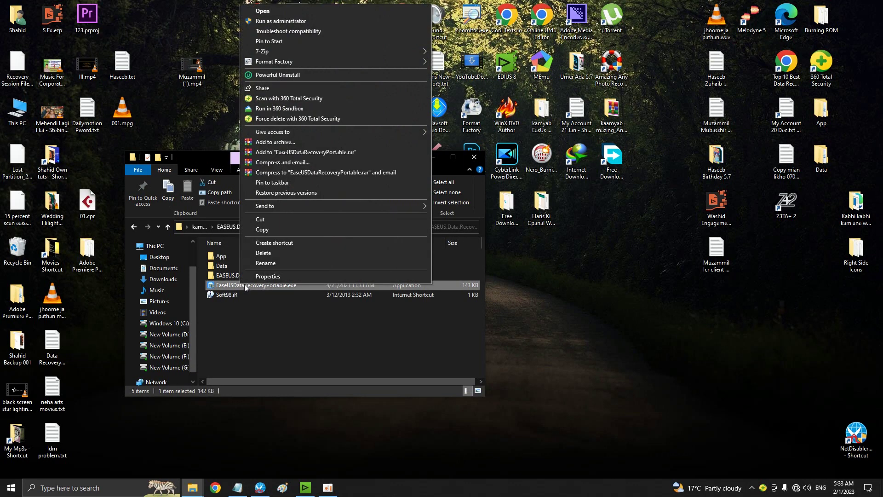
pyautogui.click(279, 21)
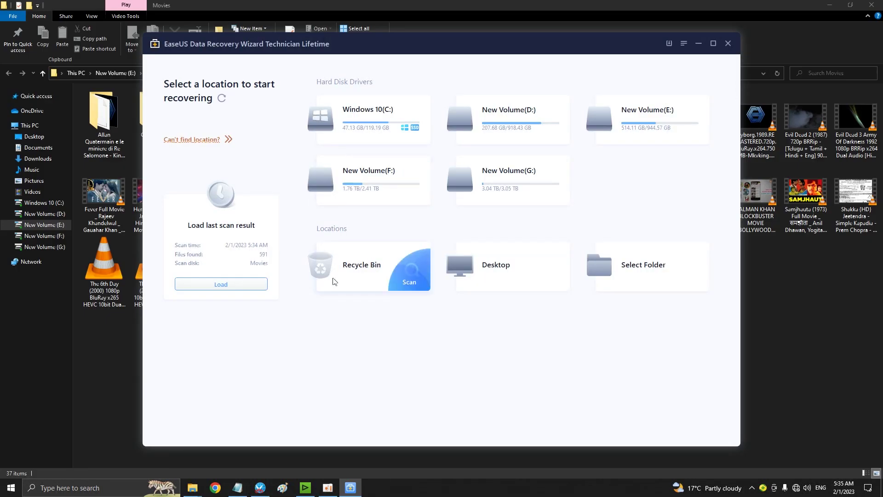
# Scan the Recycle Bin location for deleted files and select the Thank God (2022) MKV video for recovery.
pyautogui.click(406, 279)
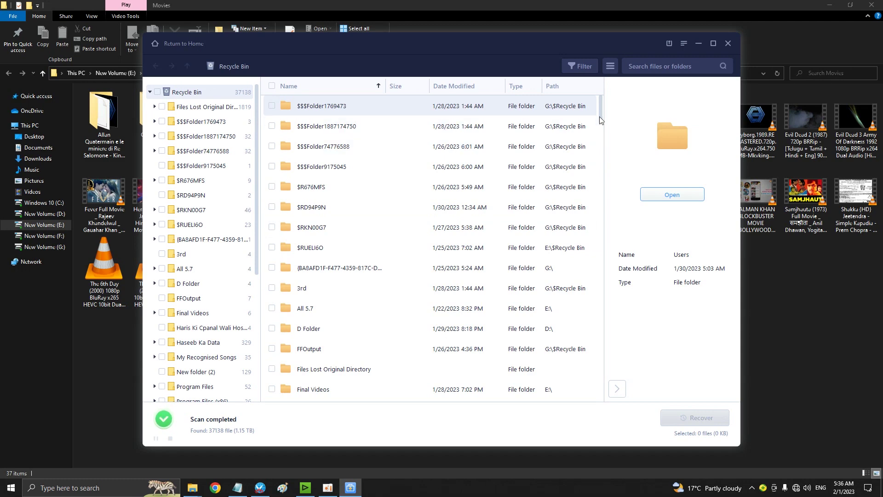
pyautogui.moveTo(600, 116); pyautogui.dragTo(584, 397)
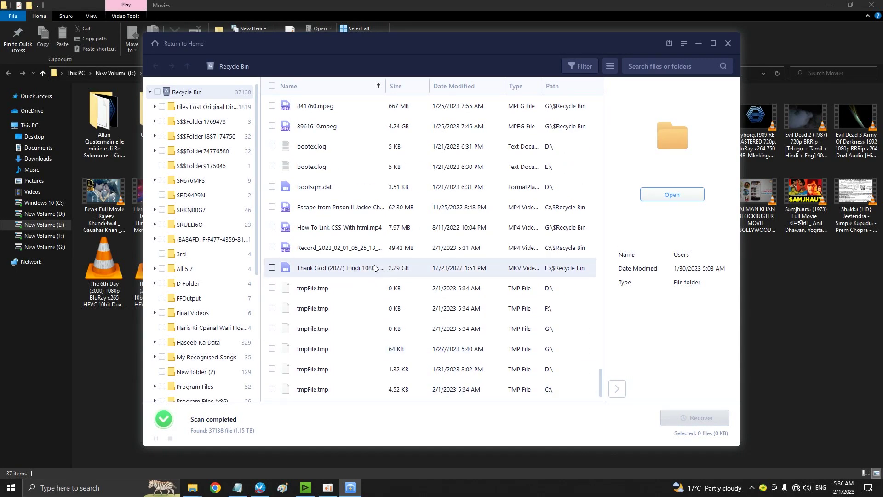
pyautogui.click(272, 268)
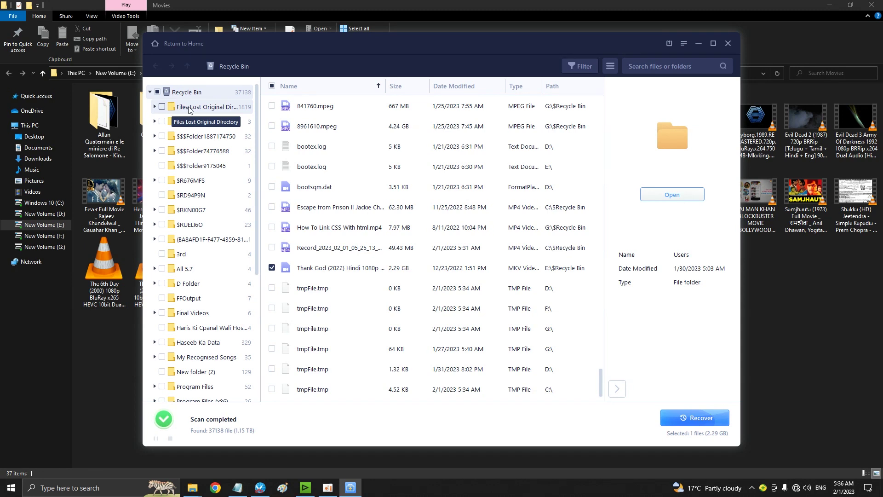
pyautogui.click(155, 107)
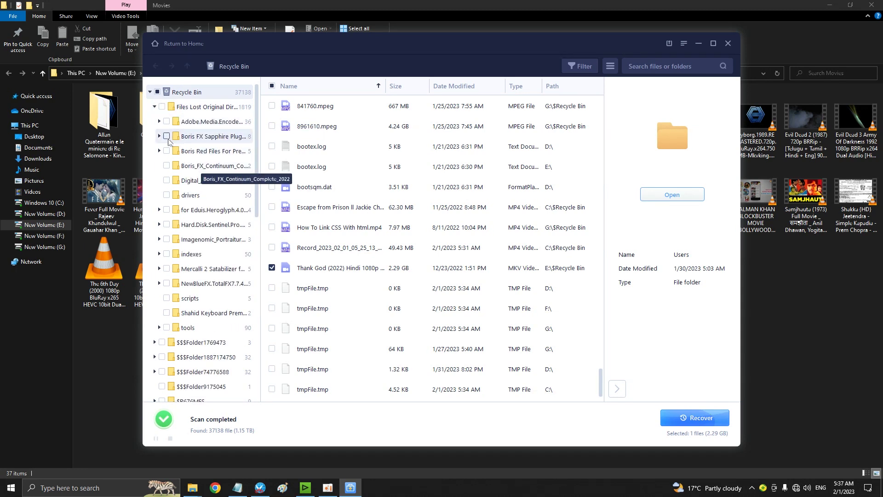
pyautogui.click(155, 107)
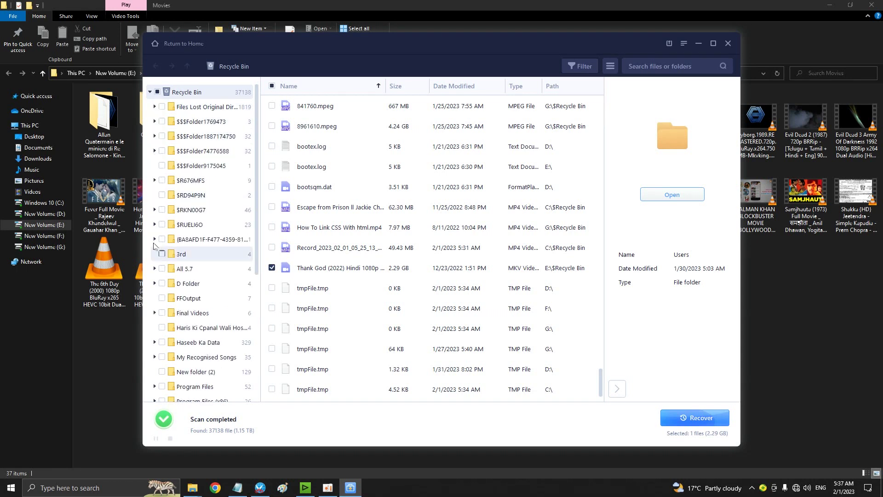
pyautogui.moveTo(255, 233)
pyautogui.mouseDown()
pyautogui.moveTo(249, 383)
pyautogui.moveTo(255, 220)
pyautogui.mouseUp()
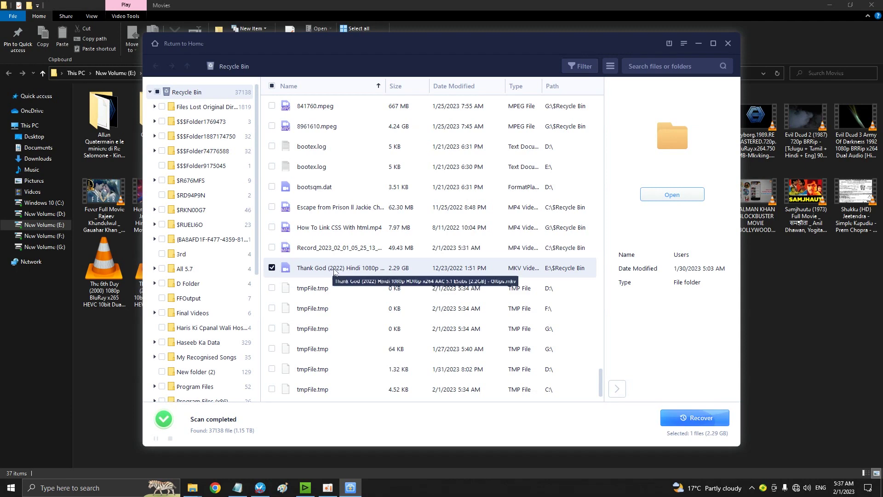
# Recover the selected video, using the Desktop as the save location.
pyautogui.click(695, 417)
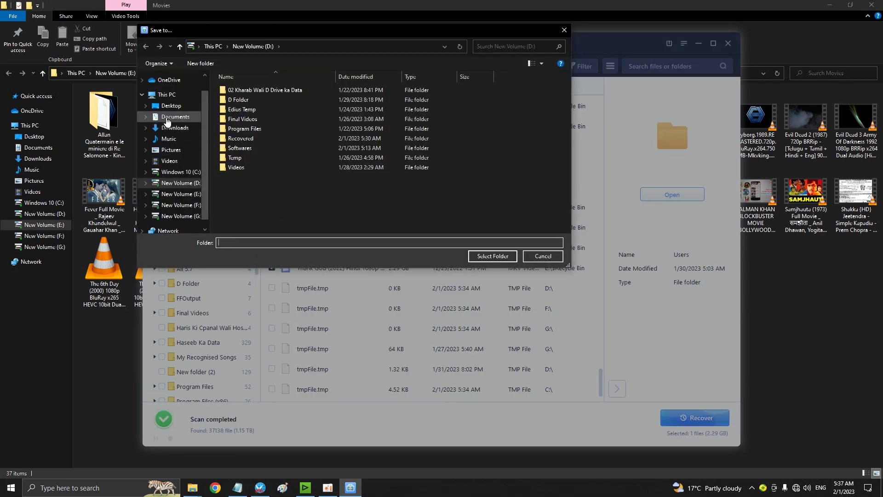
pyautogui.click(171, 106)
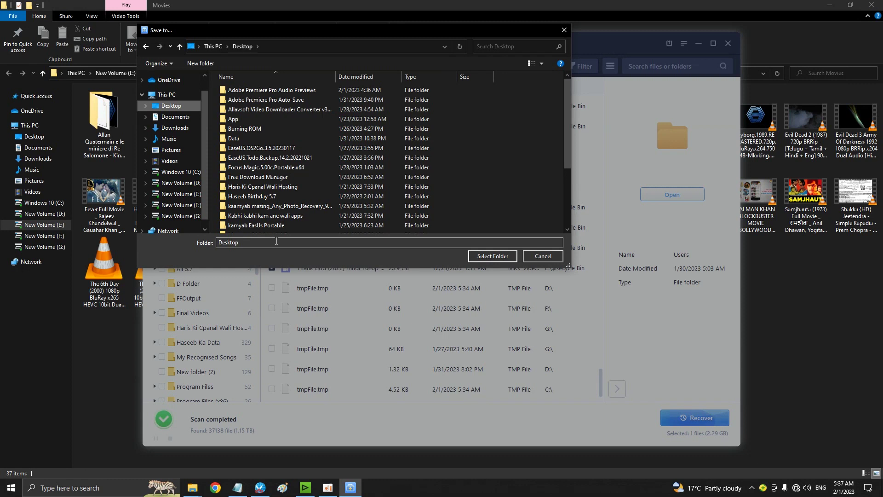
pyautogui.click(493, 257)
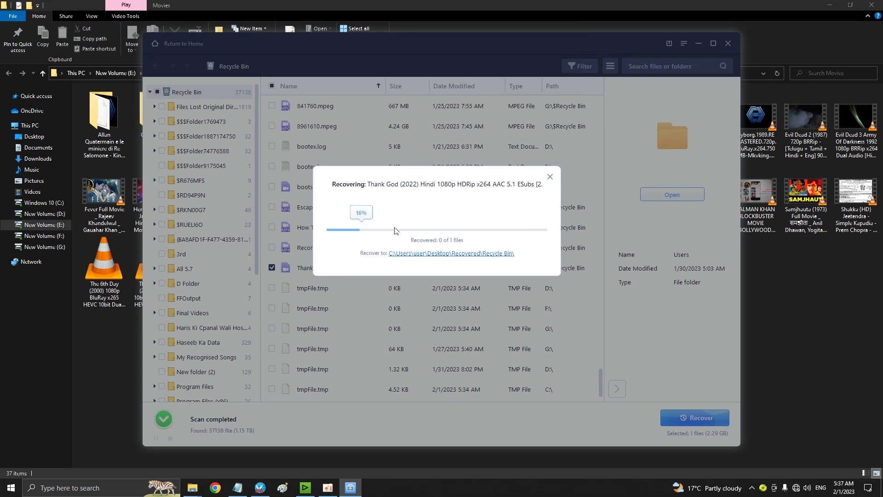
pyautogui.moveTo(423, 179); pyautogui.dragTo(525, 179)
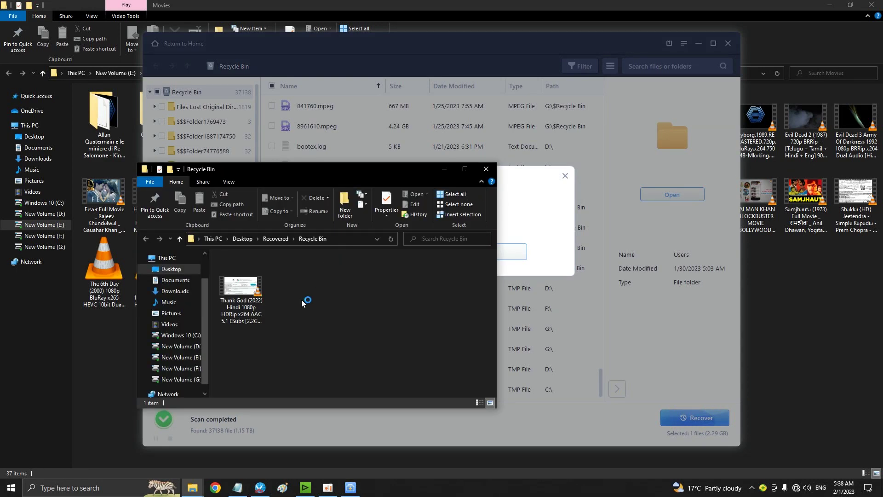
# Play the recovered Thank God (2022) video in VLC, check a few points along its timeline, and close the player.
pyautogui.click(239, 288)
pyautogui.doubleClick(238, 288)
pyautogui.moveTo(98, 457); pyautogui.dragTo(288, 459)
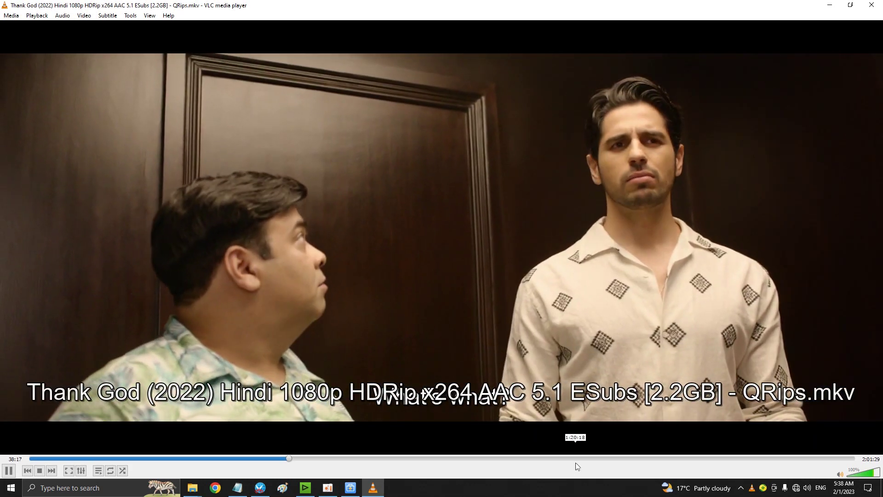
pyautogui.click(763, 458)
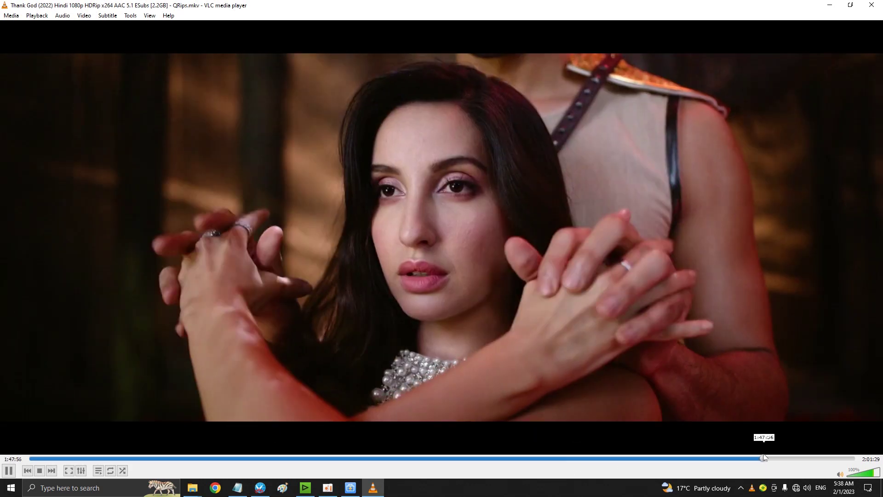
pyautogui.click(872, 5)
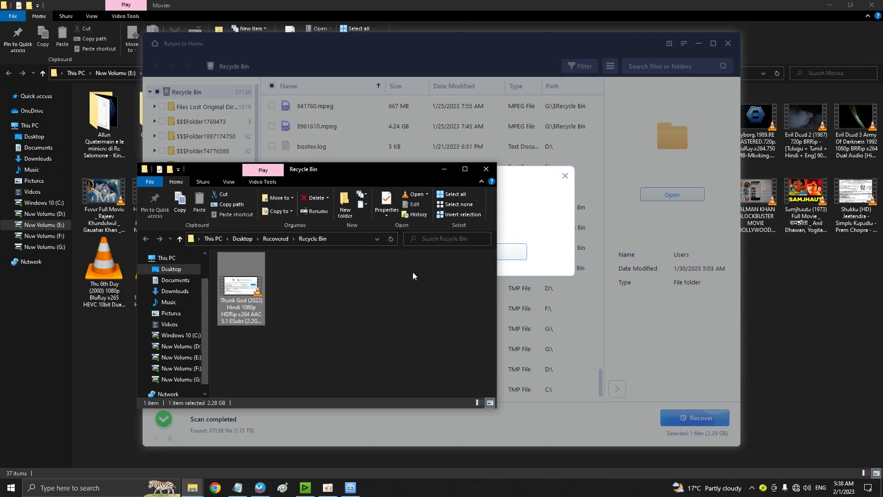